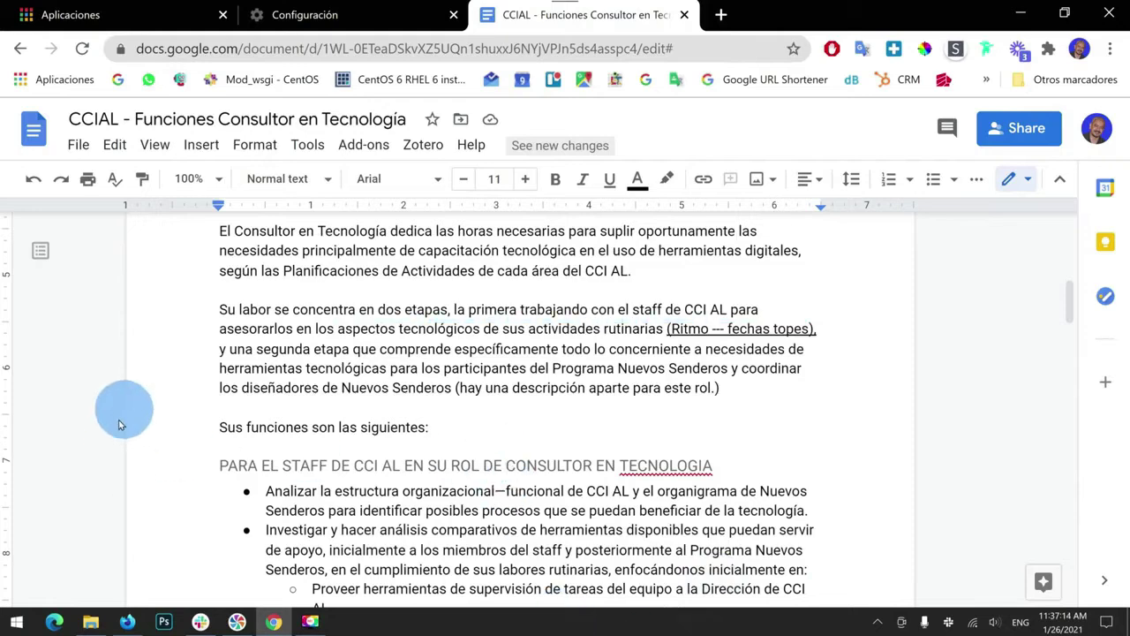
Launch Word from the Office 365 group in the Start menu.
left_click(17, 624)
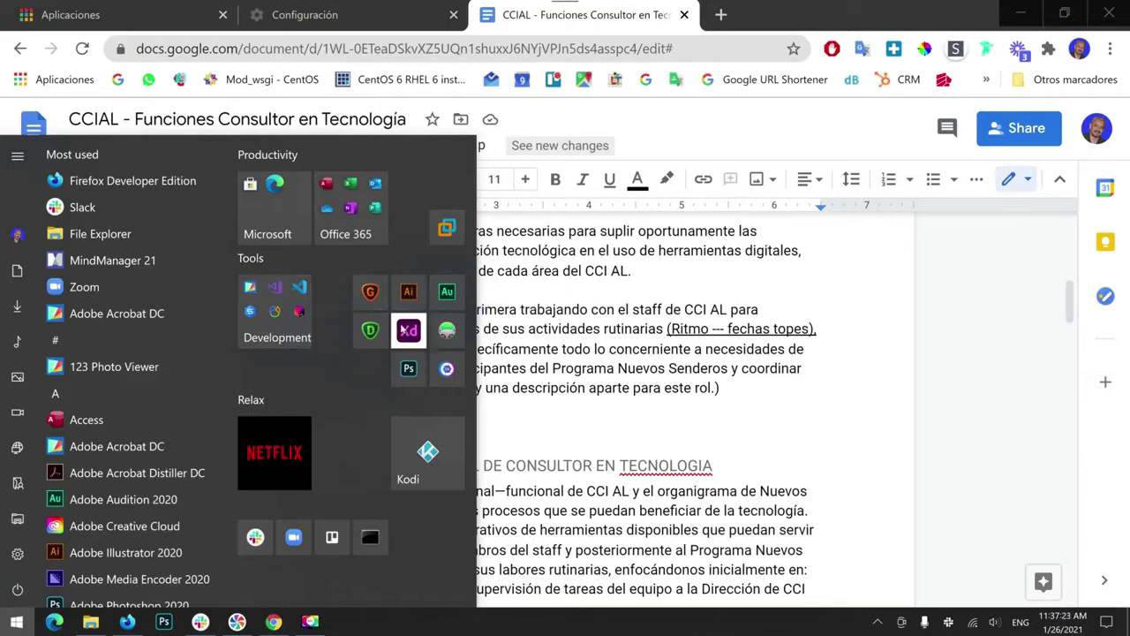
left_click(379, 216)
left_click(373, 328)
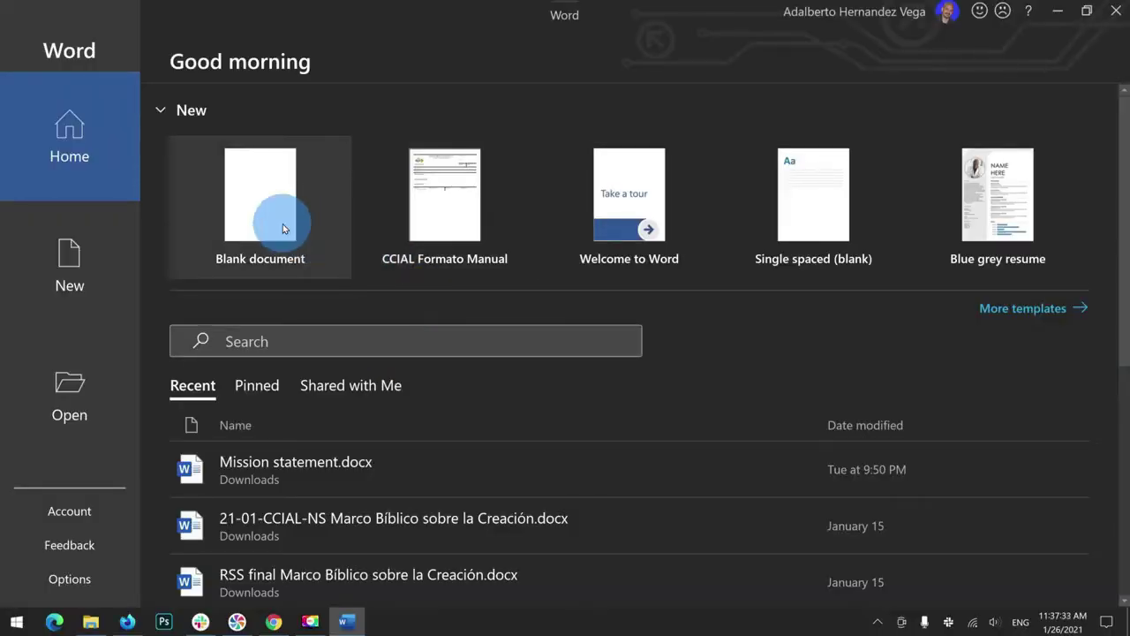
Create a blank document, check the Zotero tab's citation commands, then collapse the ribbon.
left_click(256, 216)
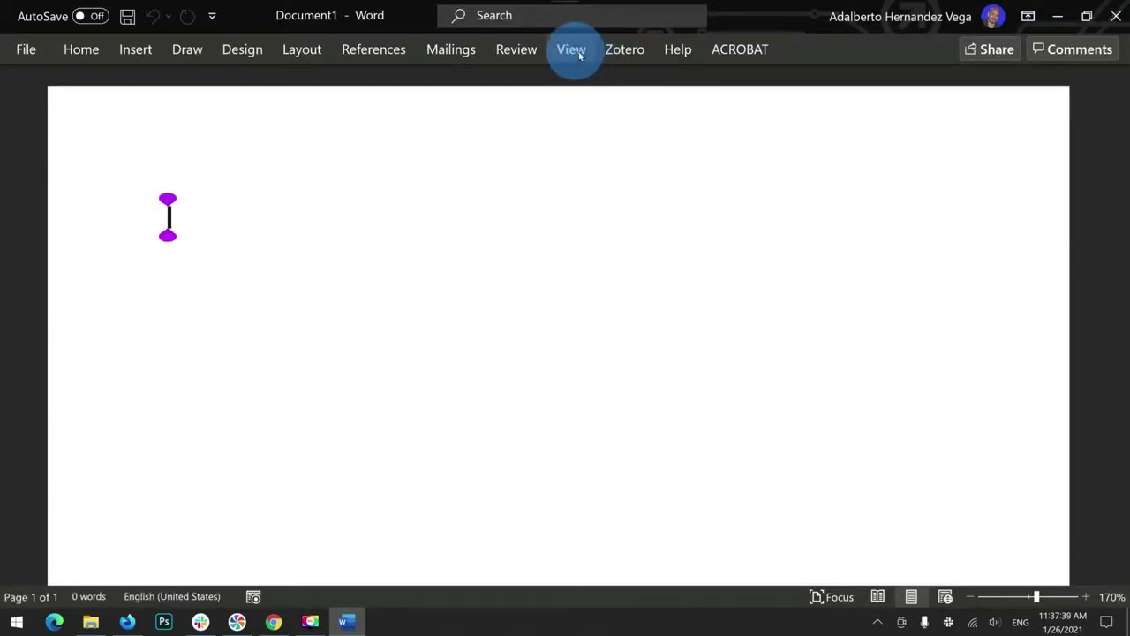
left_click(624, 49)
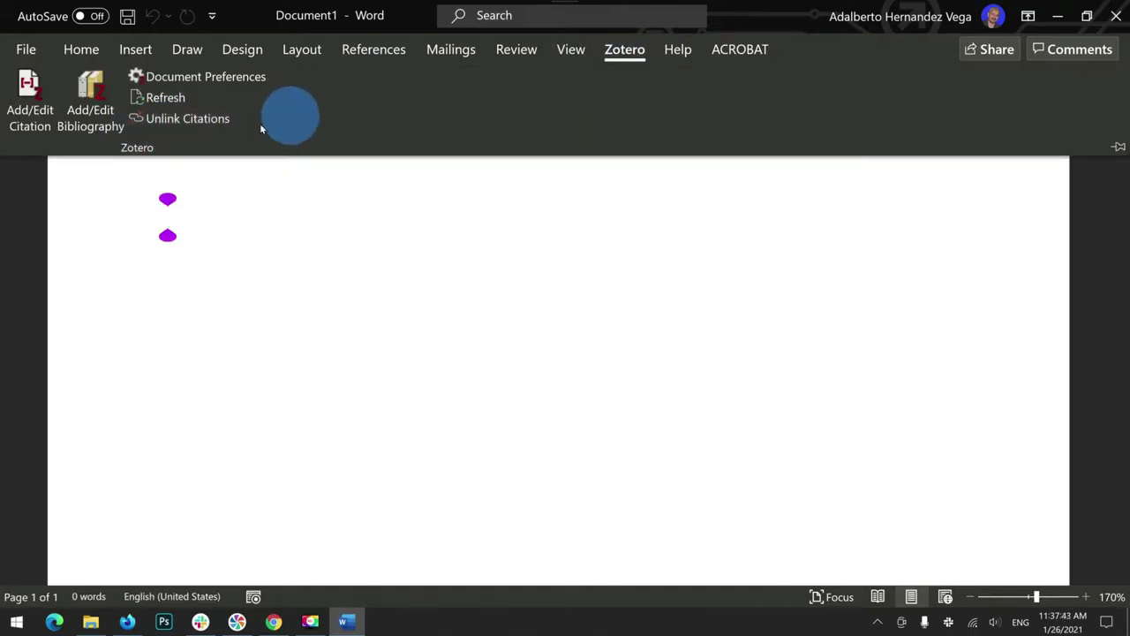
double_click(632, 58)
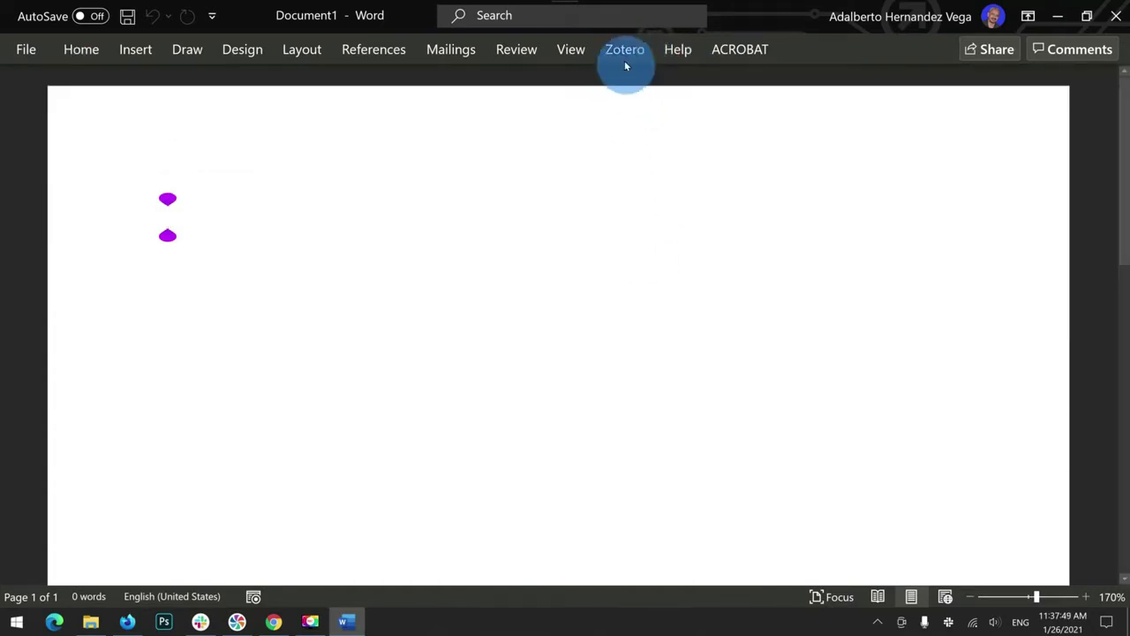
Show the Add-ins page of Word Options and set Manage to Word Add-ins.
left_click(28, 51)
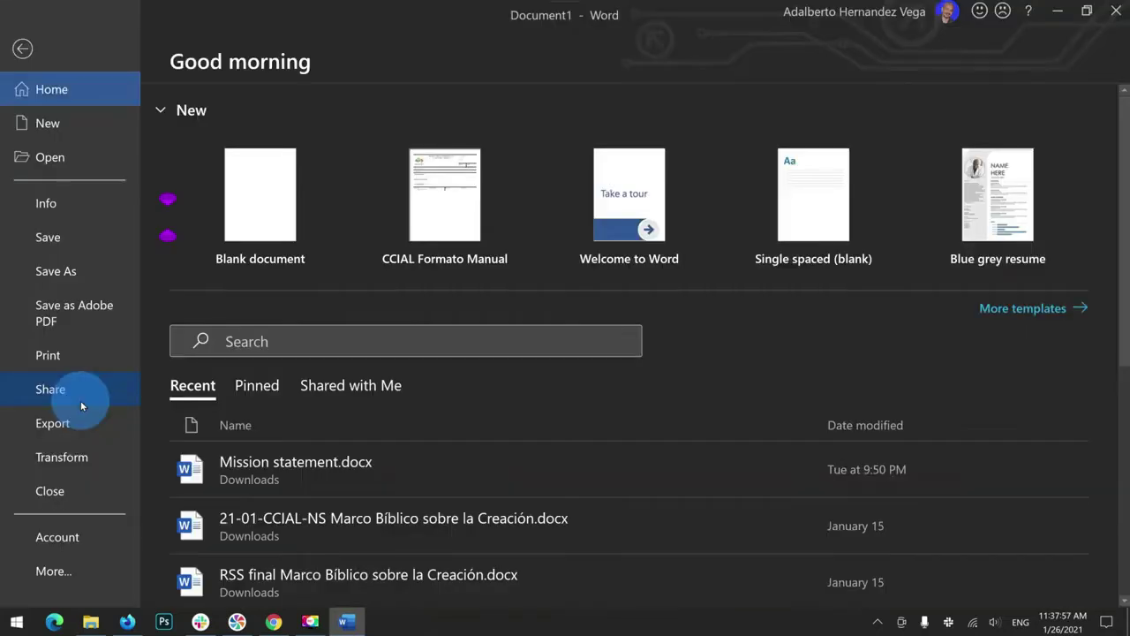
left_click(51, 572)
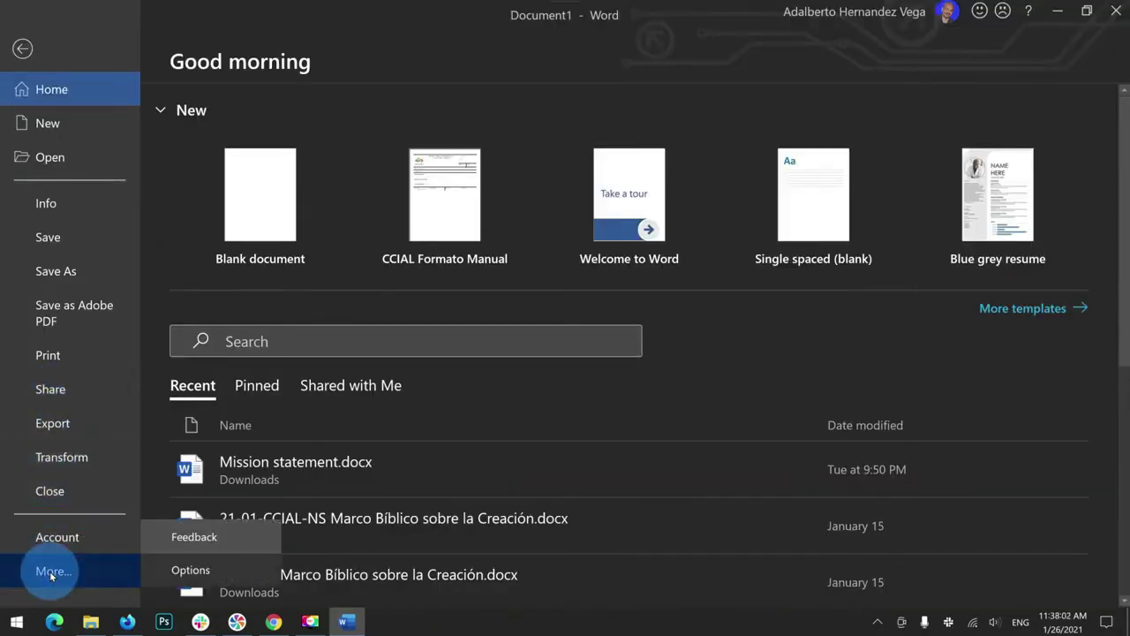
left_click(192, 570)
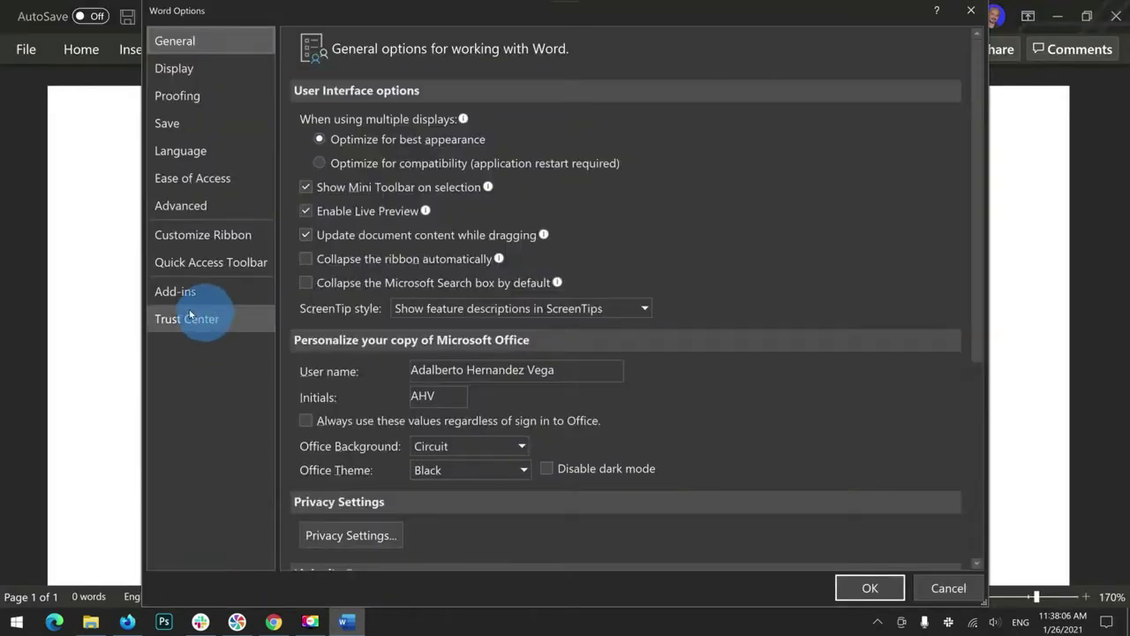
left_click(211, 293)
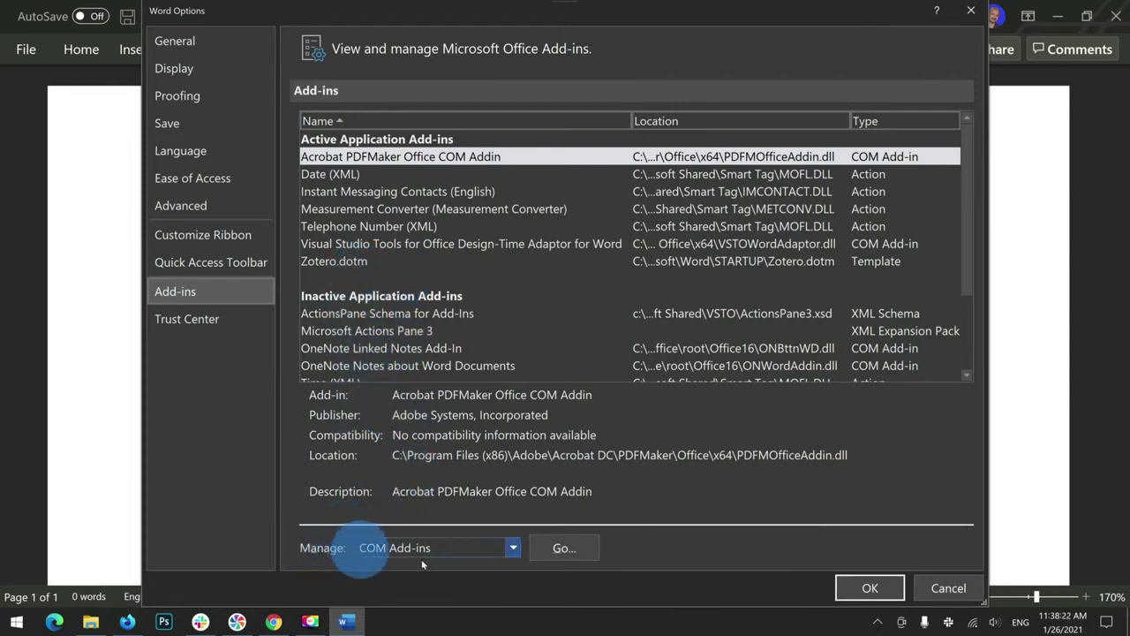
left_click(513, 548)
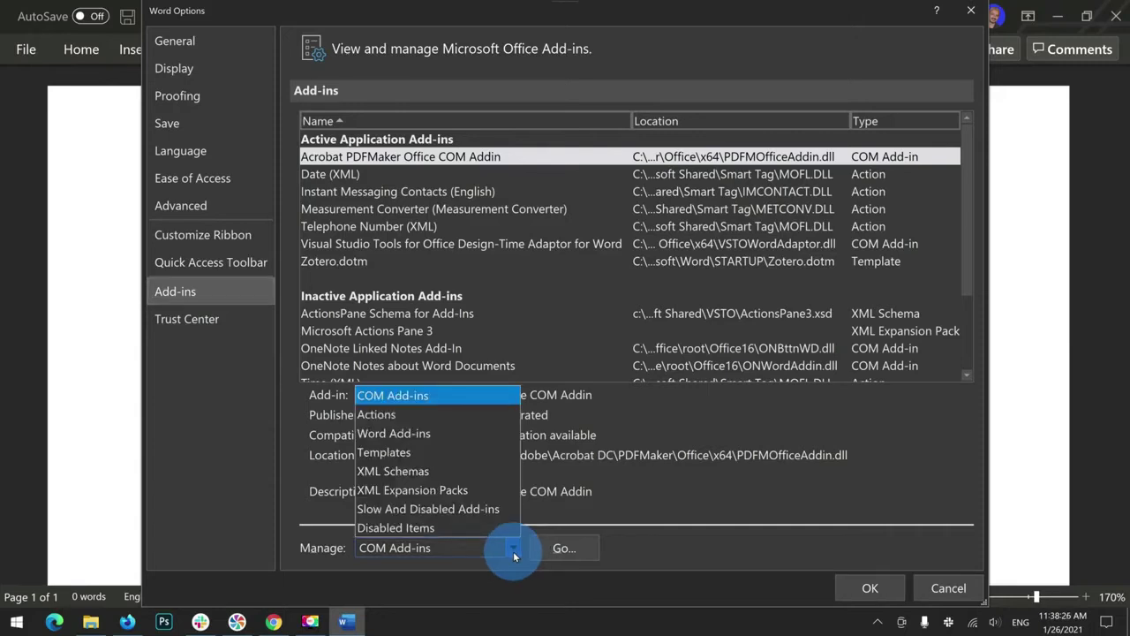
left_click(418, 433)
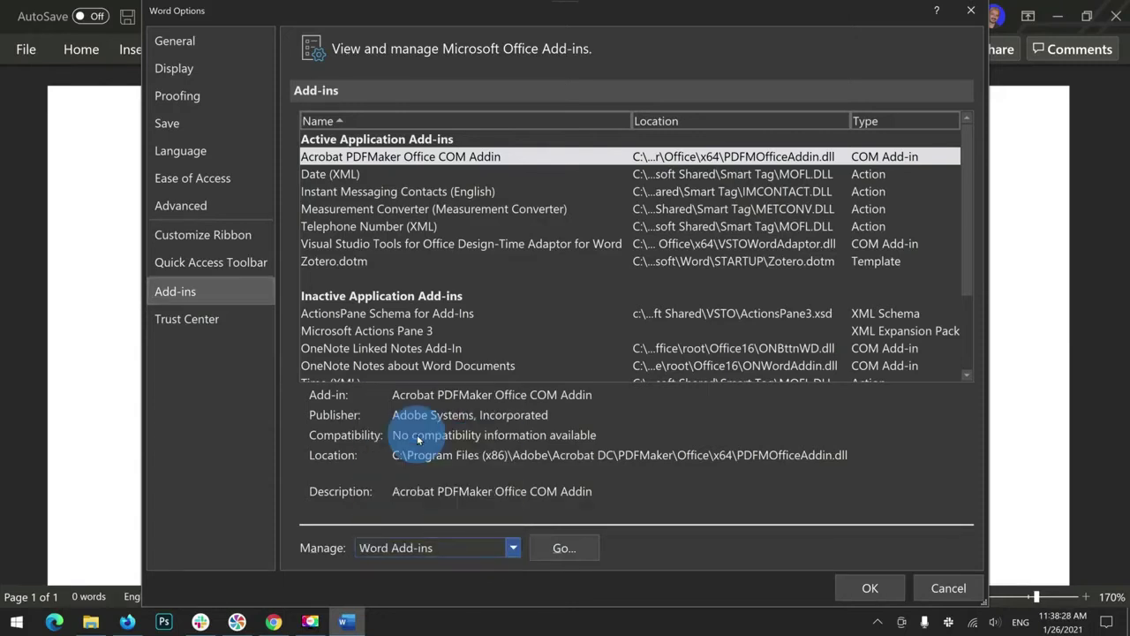
Reload Zotero.dotm in Templates and Add-ins by unchecking and rechecking it, then confirm.
left_click(578, 551)
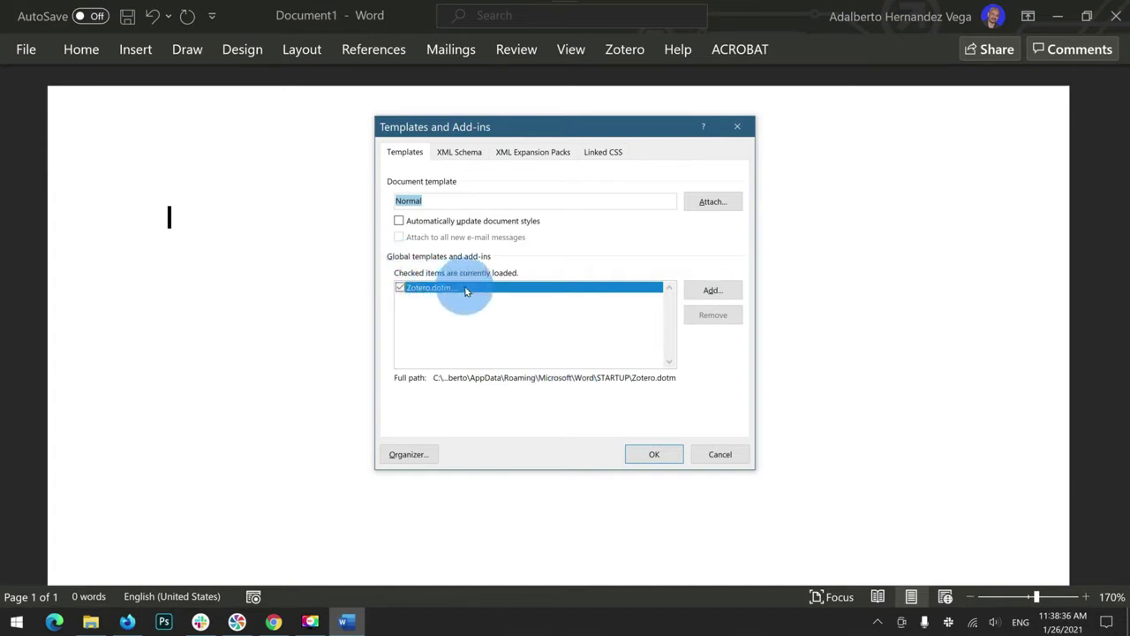
left_click(400, 290)
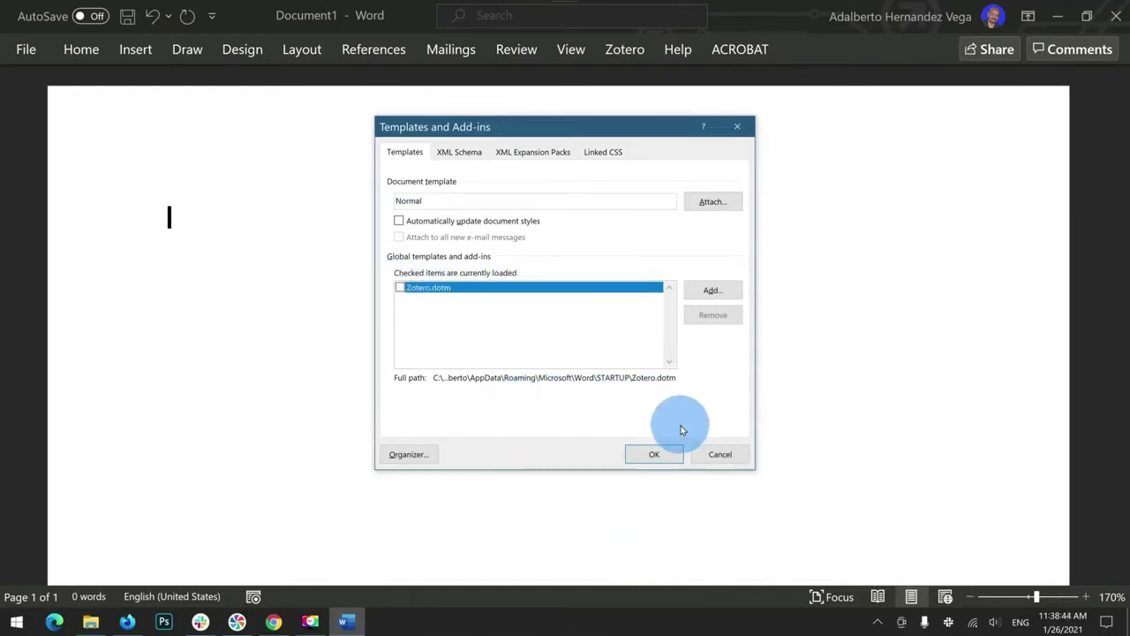
left_click(400, 288)
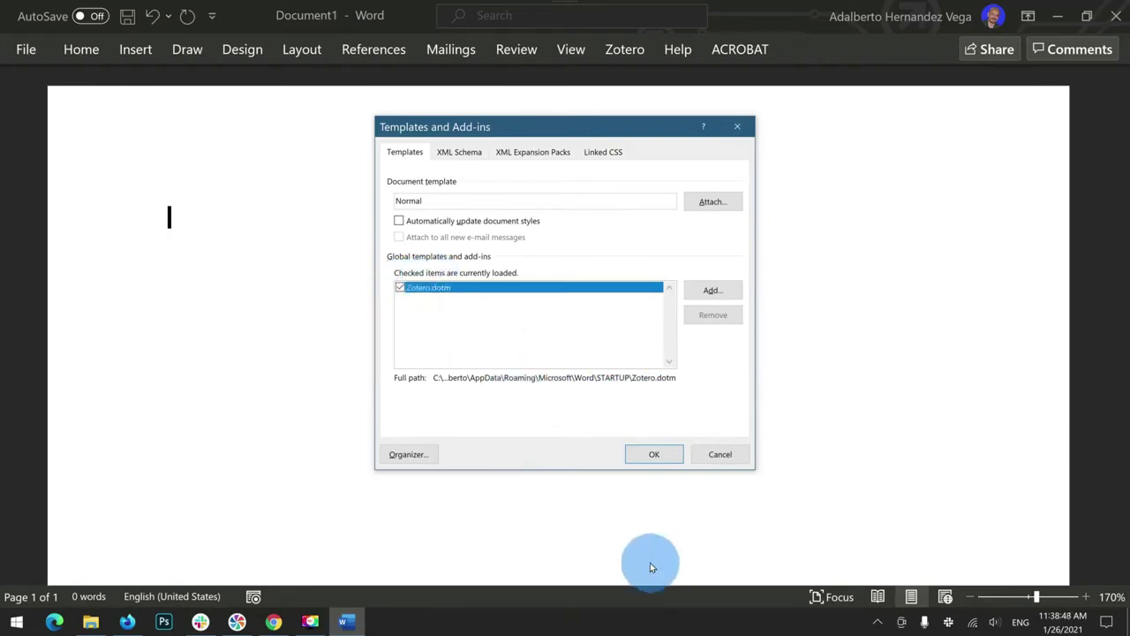
left_click(655, 461)
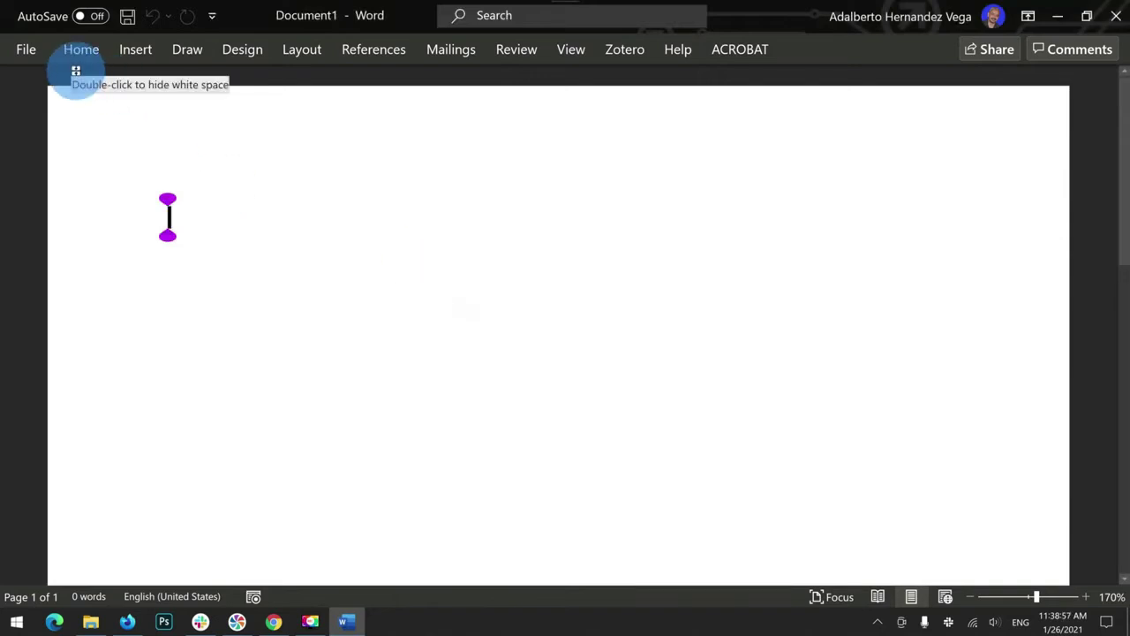
Verify Zotero.dotm under Active Application Add-ins in Word Options, then cancel without changes.
left_click(26, 51)
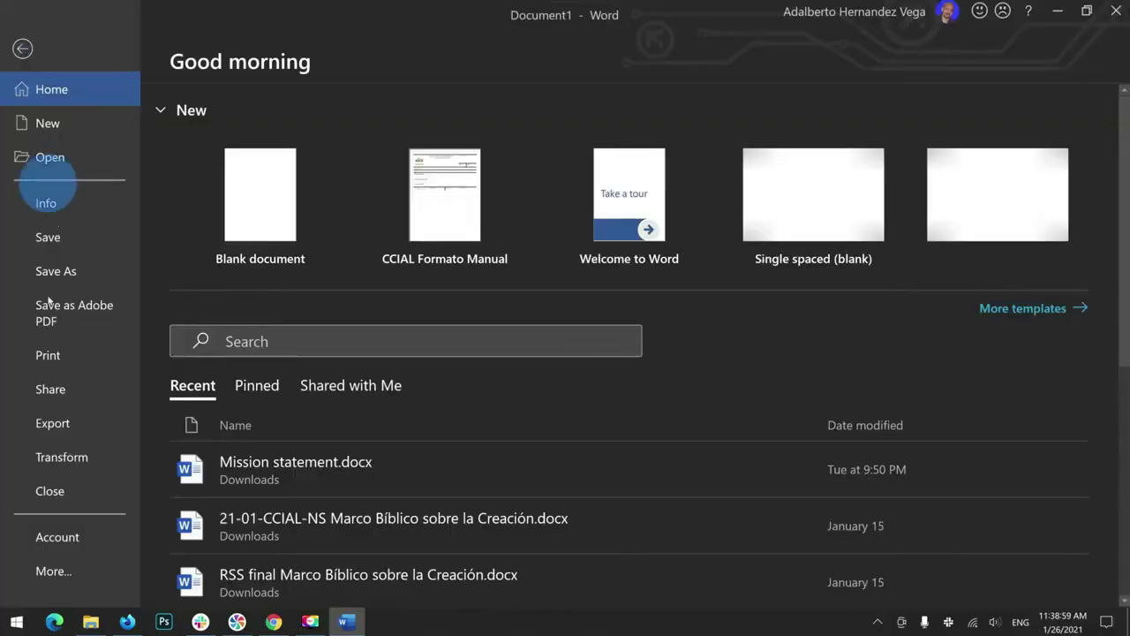
left_click(53, 569)
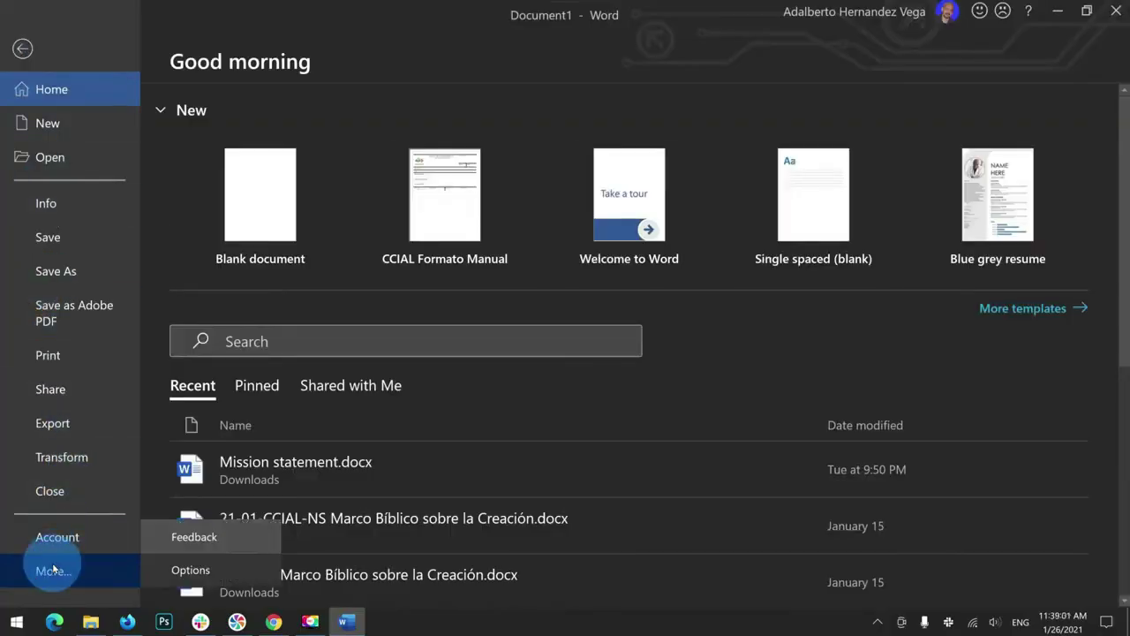
left_click(187, 569)
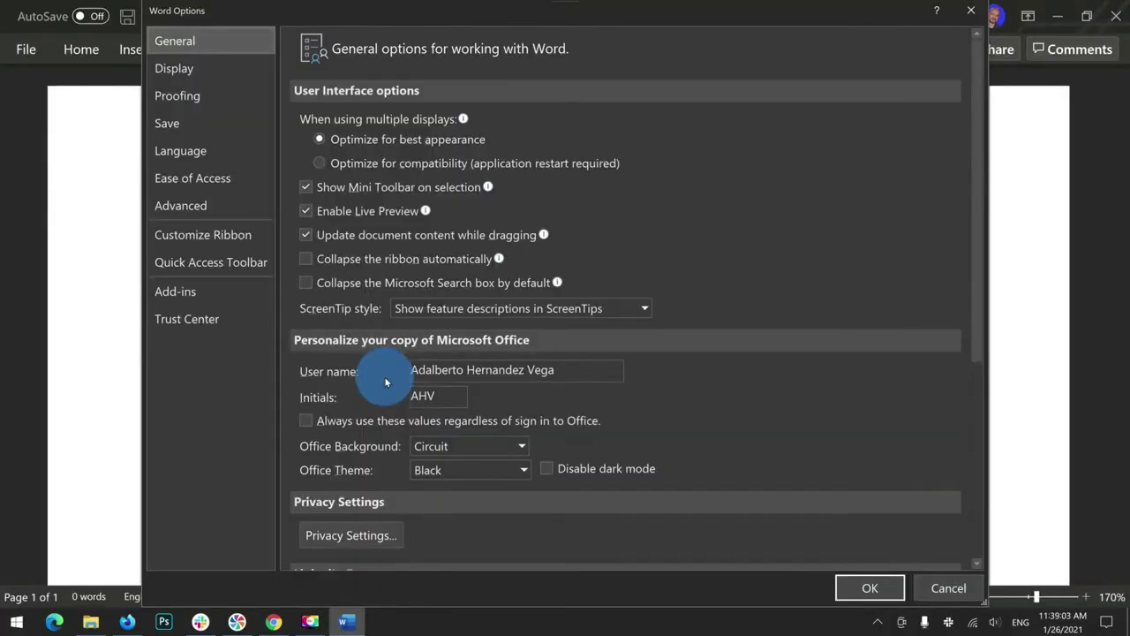
left_click(210, 294)
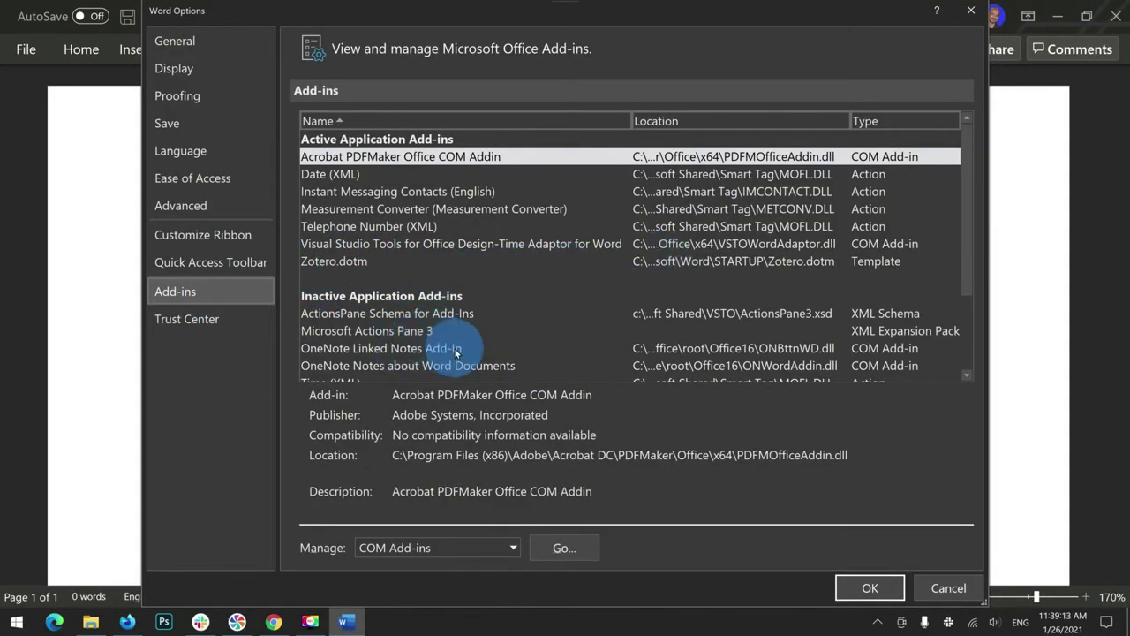
left_click(948, 587)
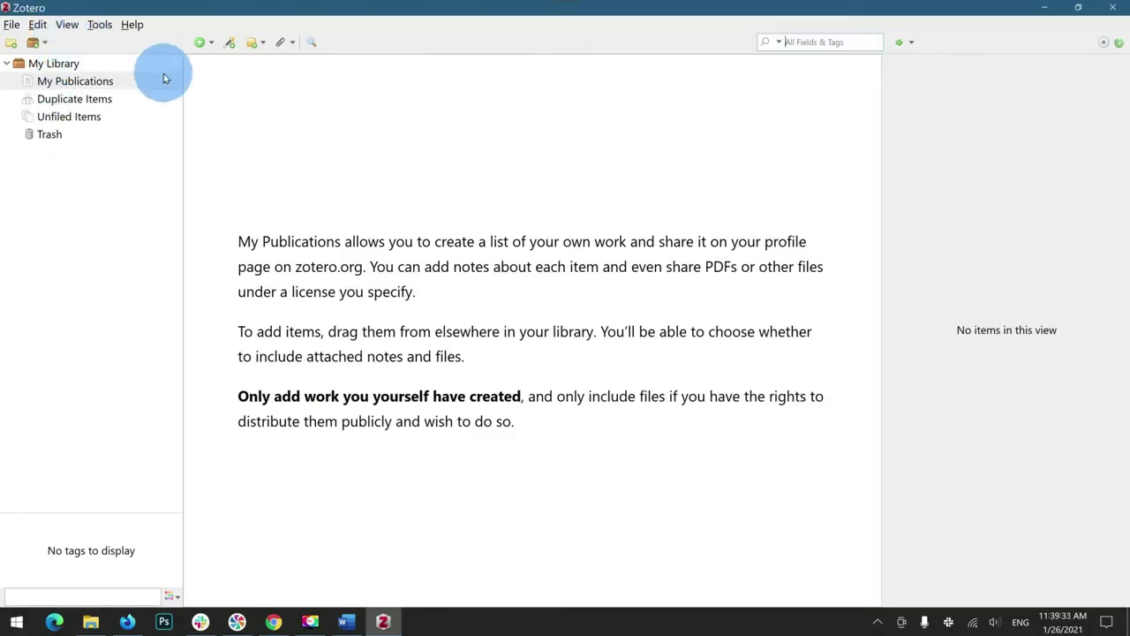
left_click(99, 26)
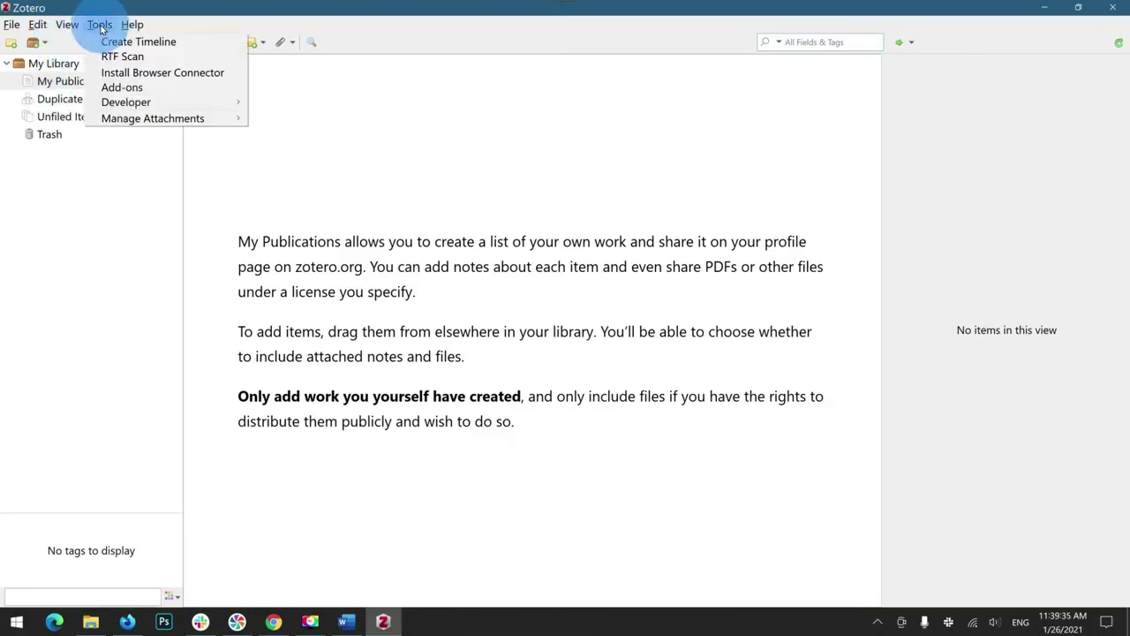
left_click(137, 89)
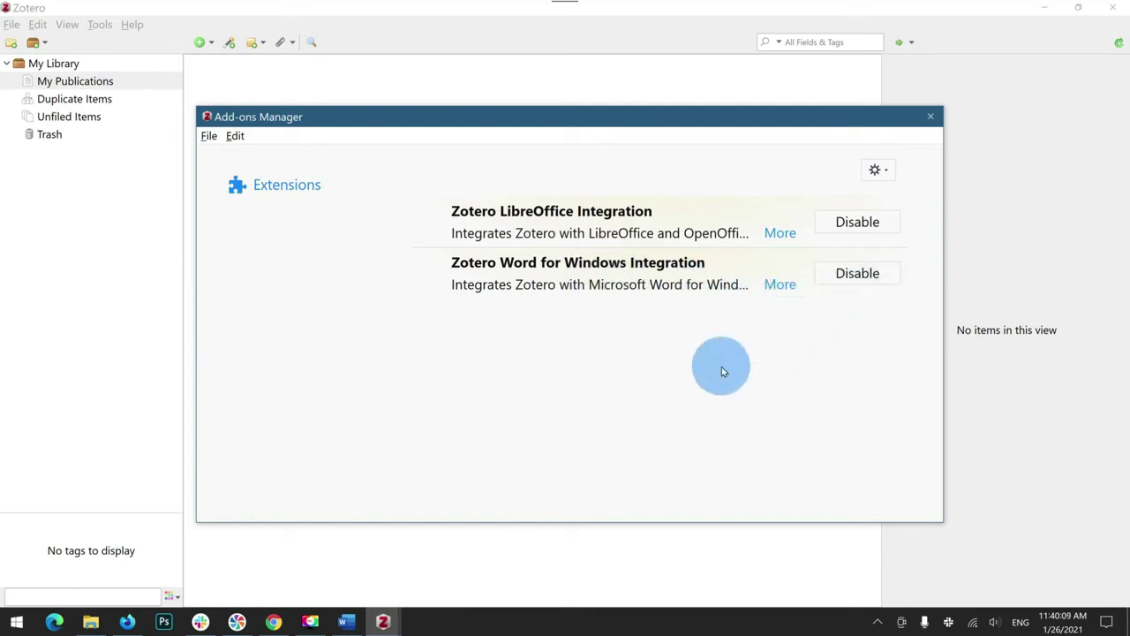
left_click(932, 117)
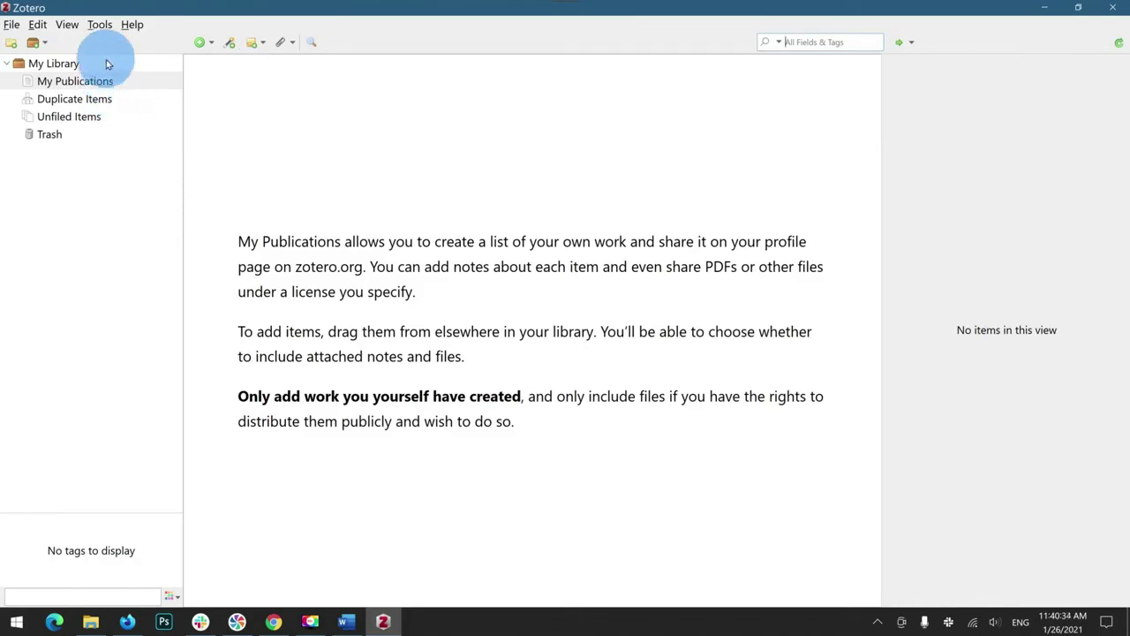
Reinstall the Microsoft Word add-in from Zotero's Cite > Word Processors preferences, then close them.
left_click(37, 24)
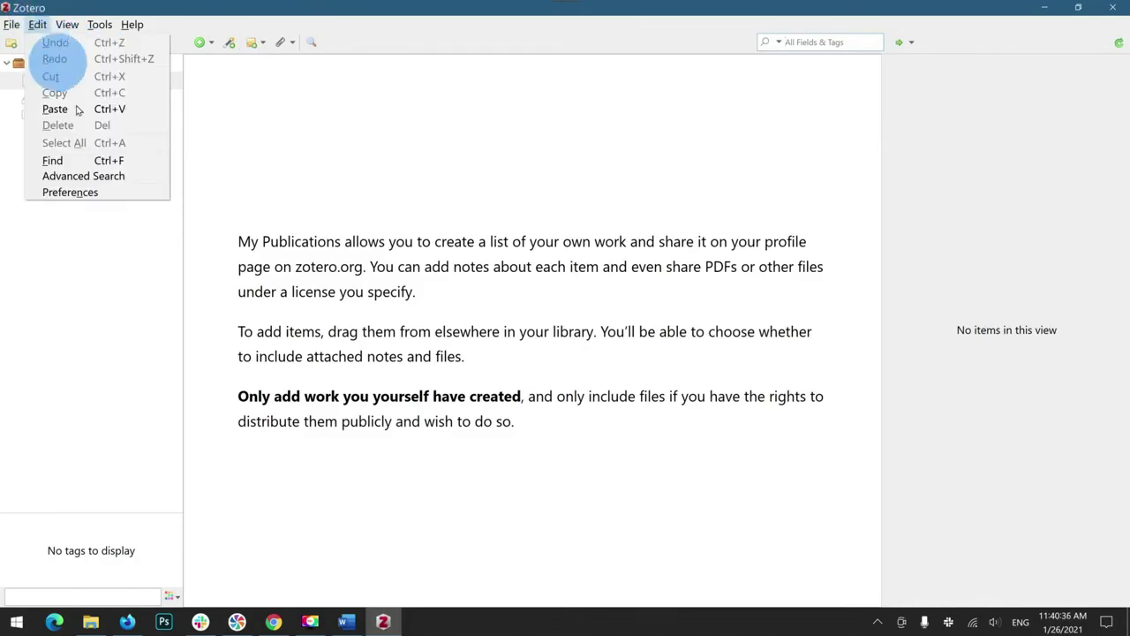
left_click(79, 191)
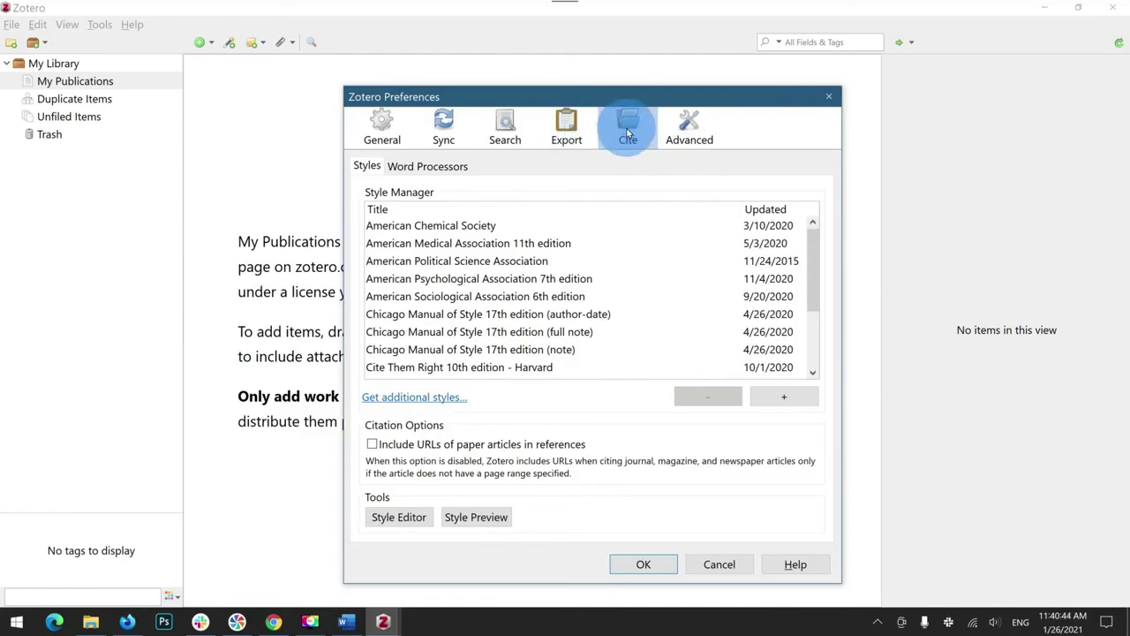
left_click(420, 167)
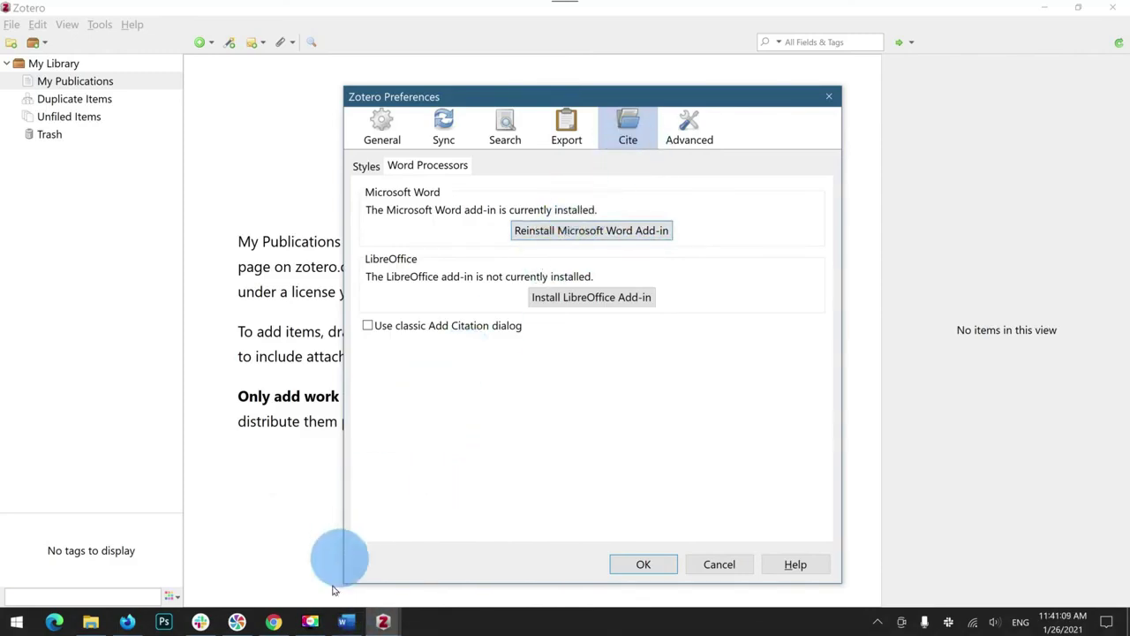
mouse_move(346, 621)
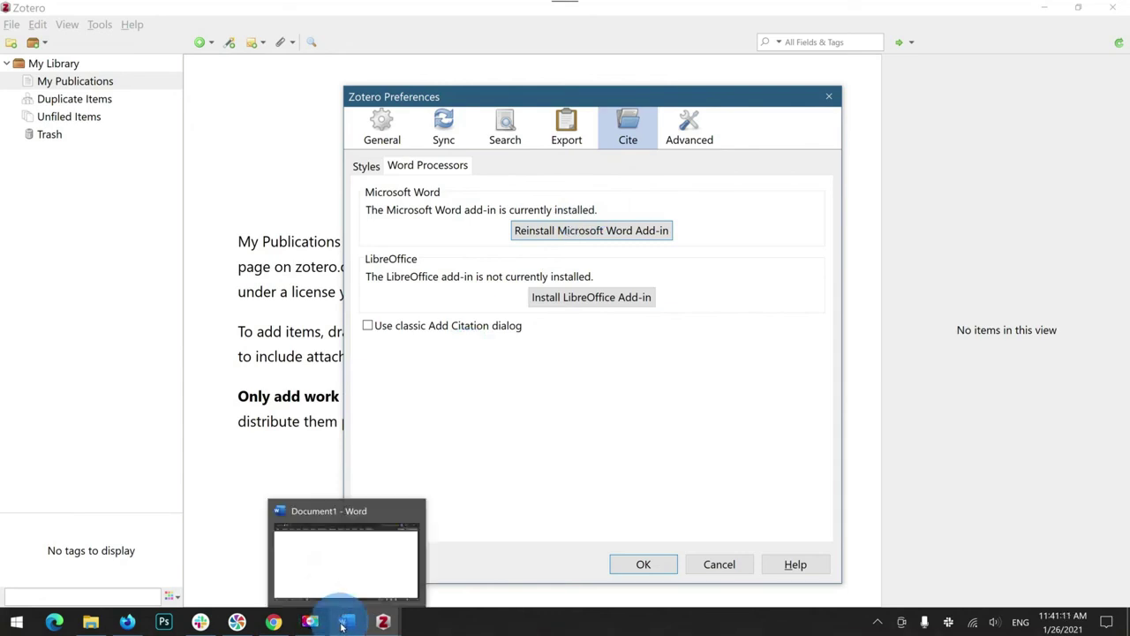
left_click(415, 511)
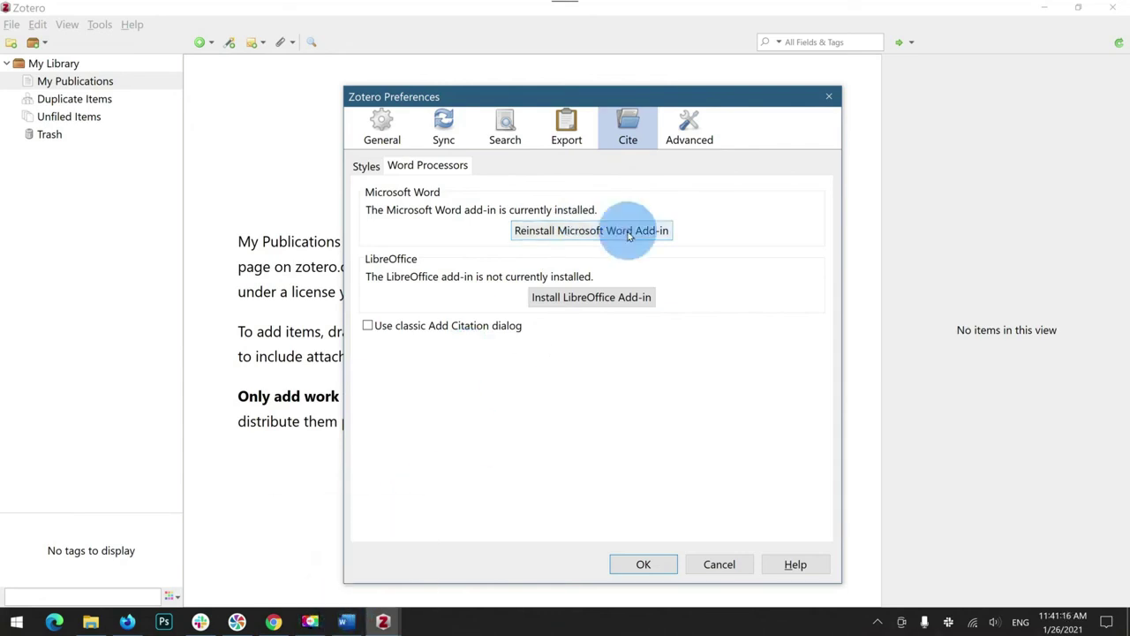
left_click(616, 229)
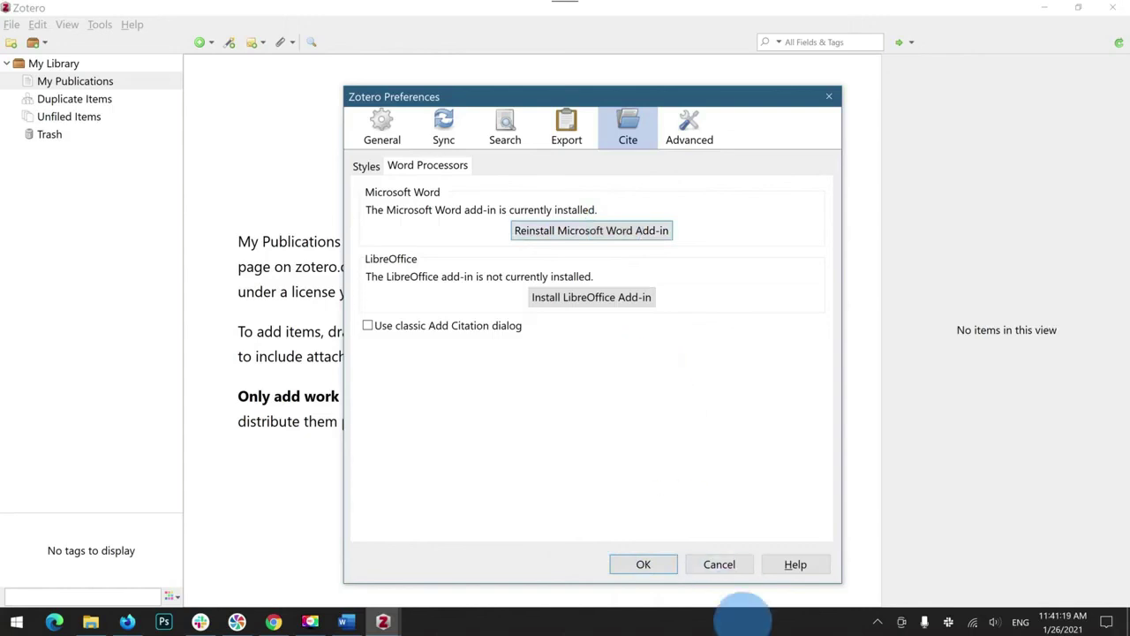
left_click(722, 562)
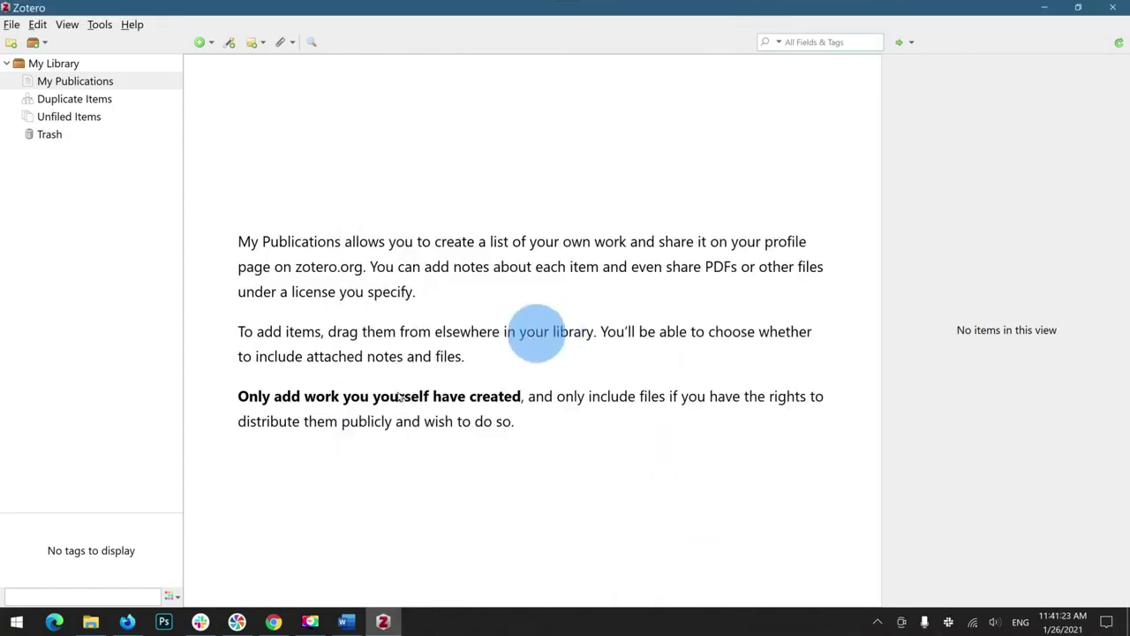
Switch back to Word and show the Add-ins page of Word Options.
left_click(345, 620)
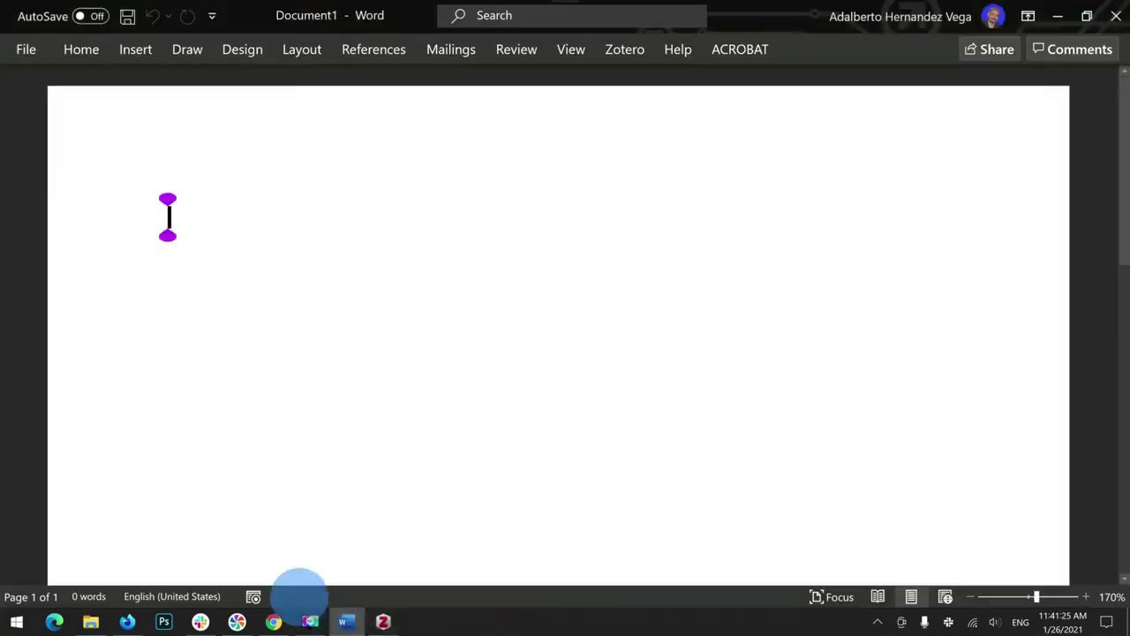
left_click(19, 50)
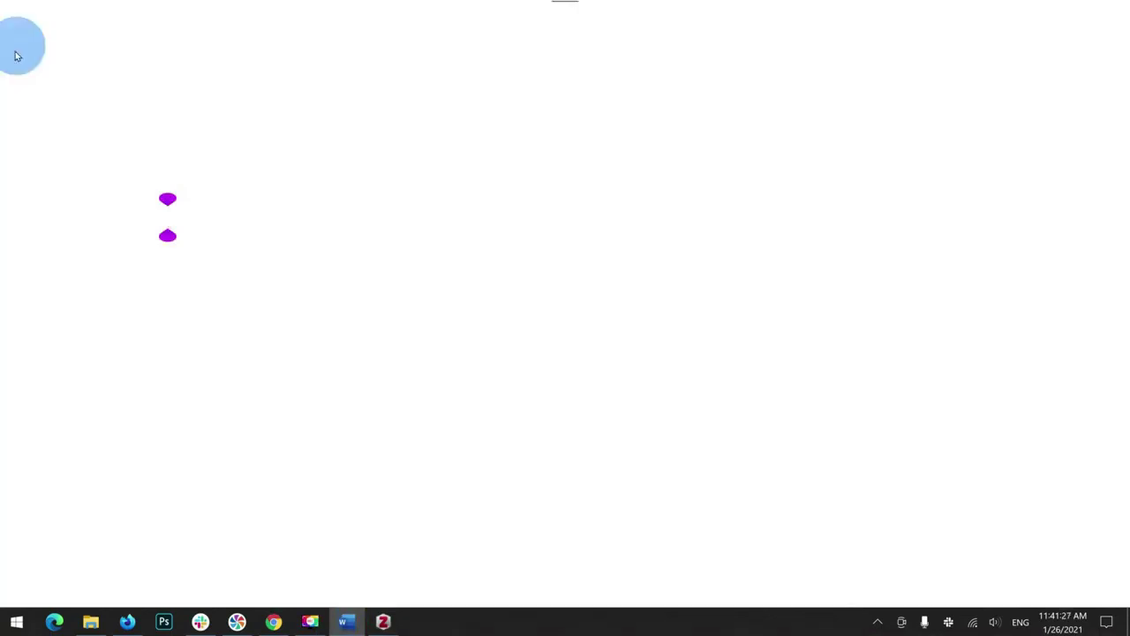
left_click(47, 574)
left_click(172, 574)
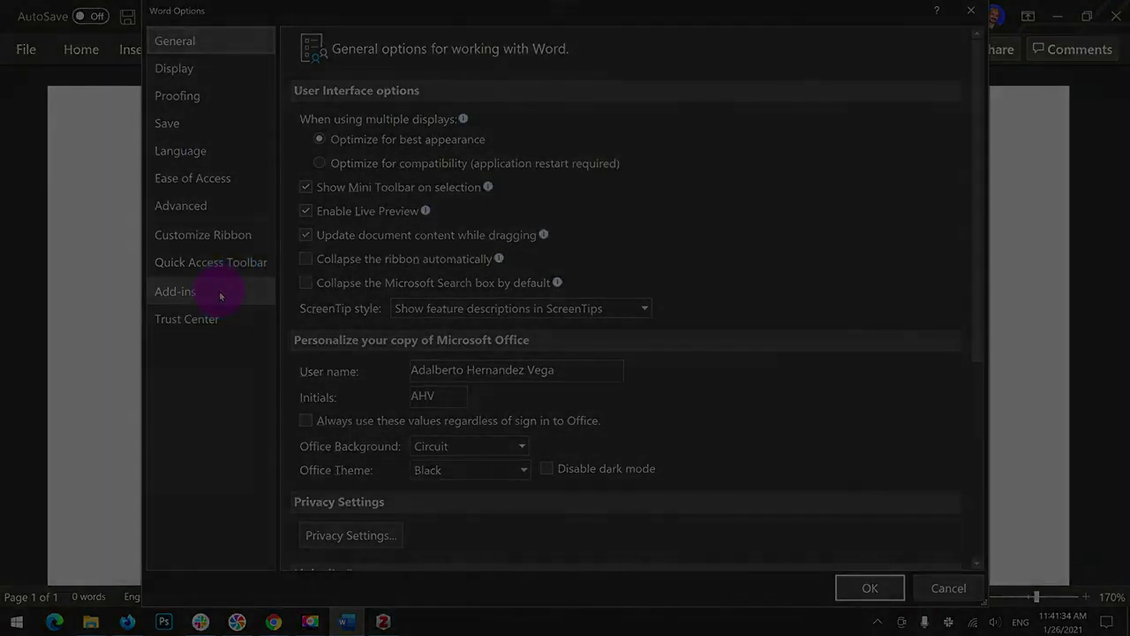
left_click(222, 290)
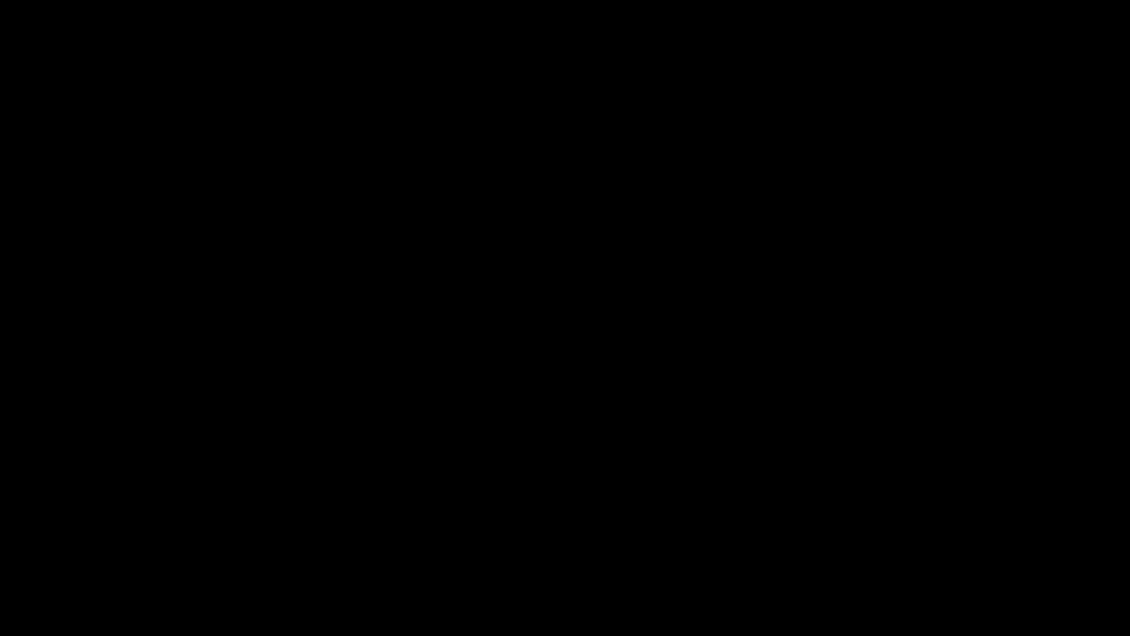